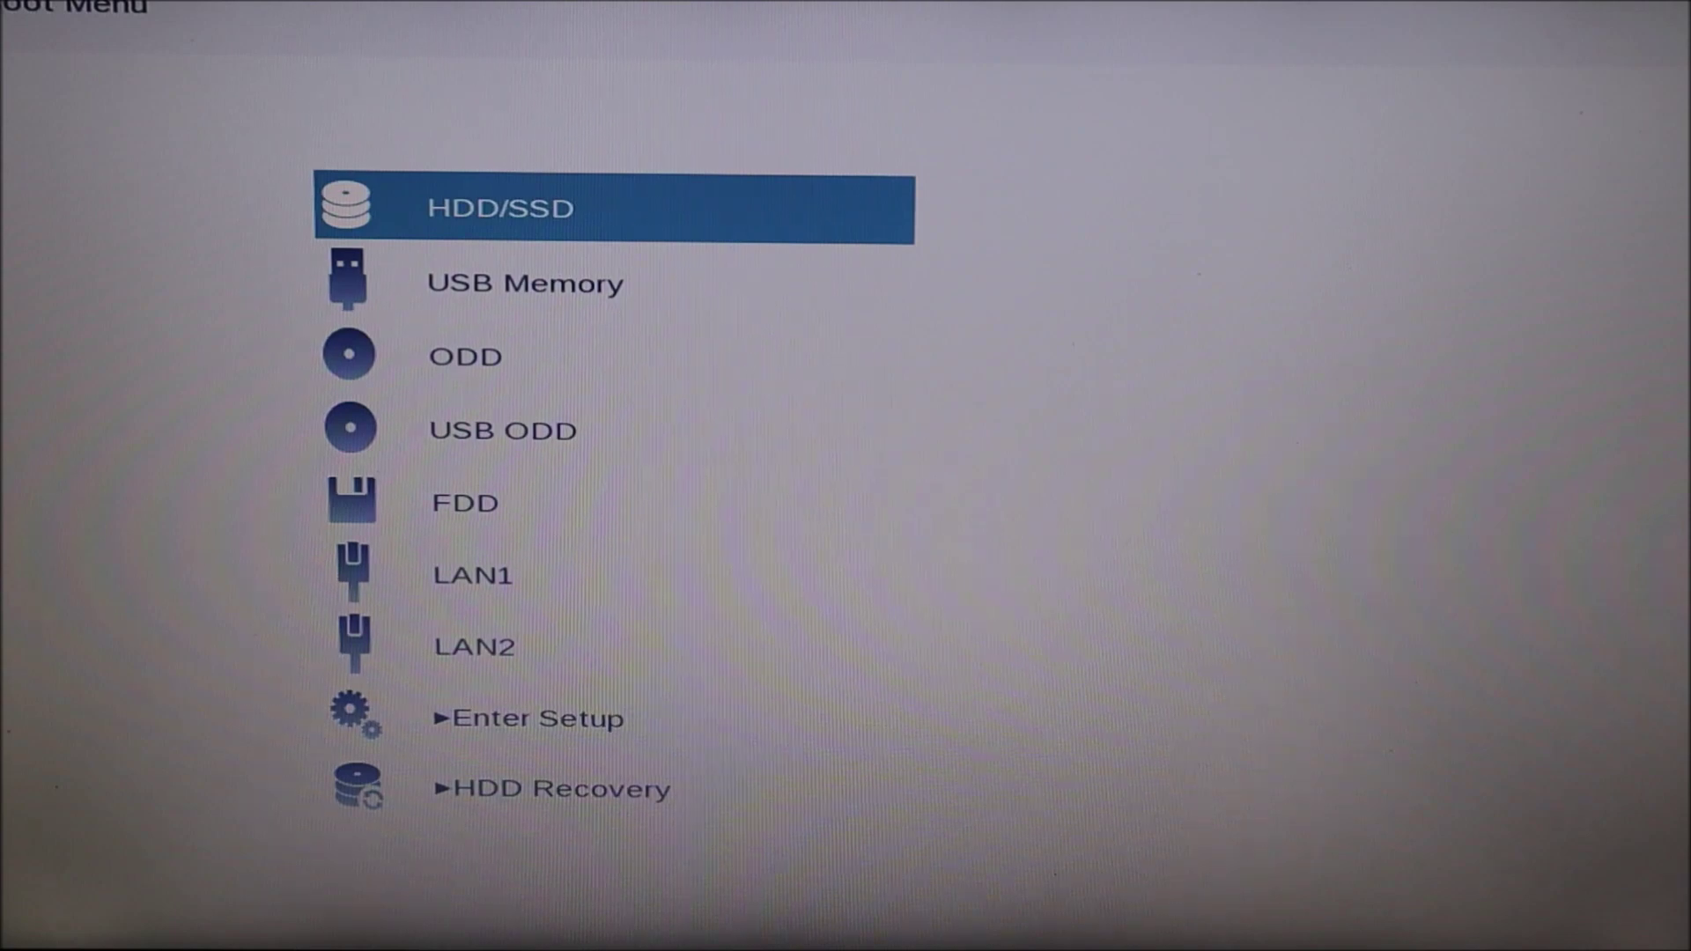
Choose Enter Setup in the Toshiba Boot Menu to launch the BIOS Setup Utility
key(Down)
key(Down)
key(Down)
key(Down)
key(Down)
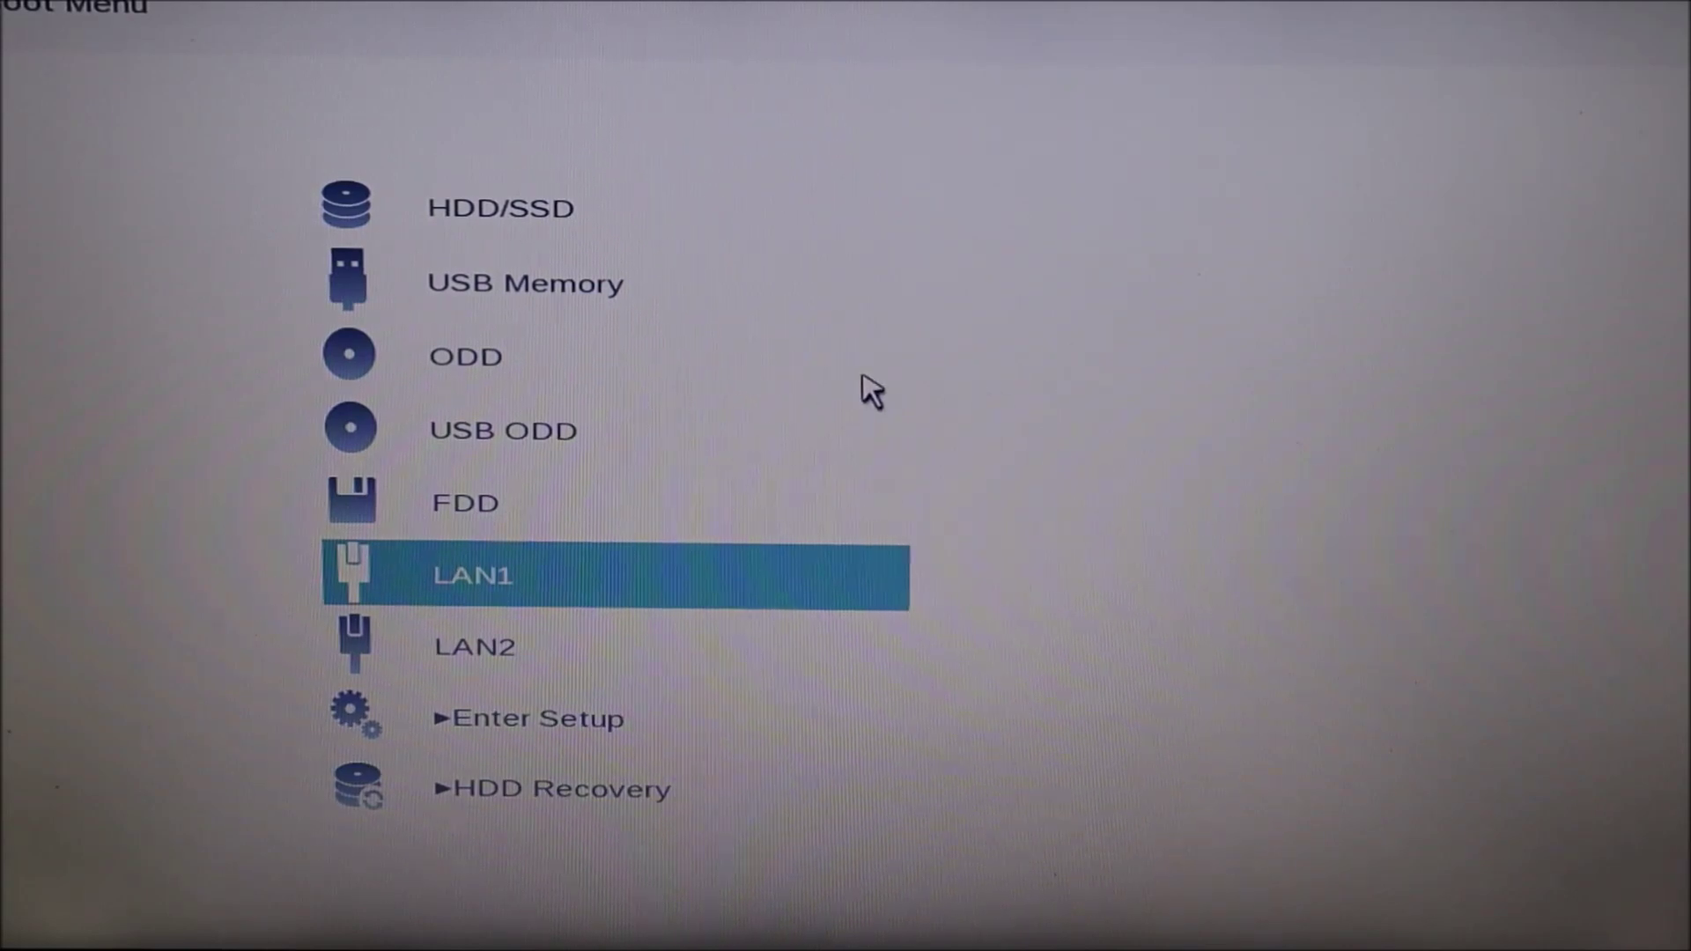
key(Up)
key(Up)
key(Down)
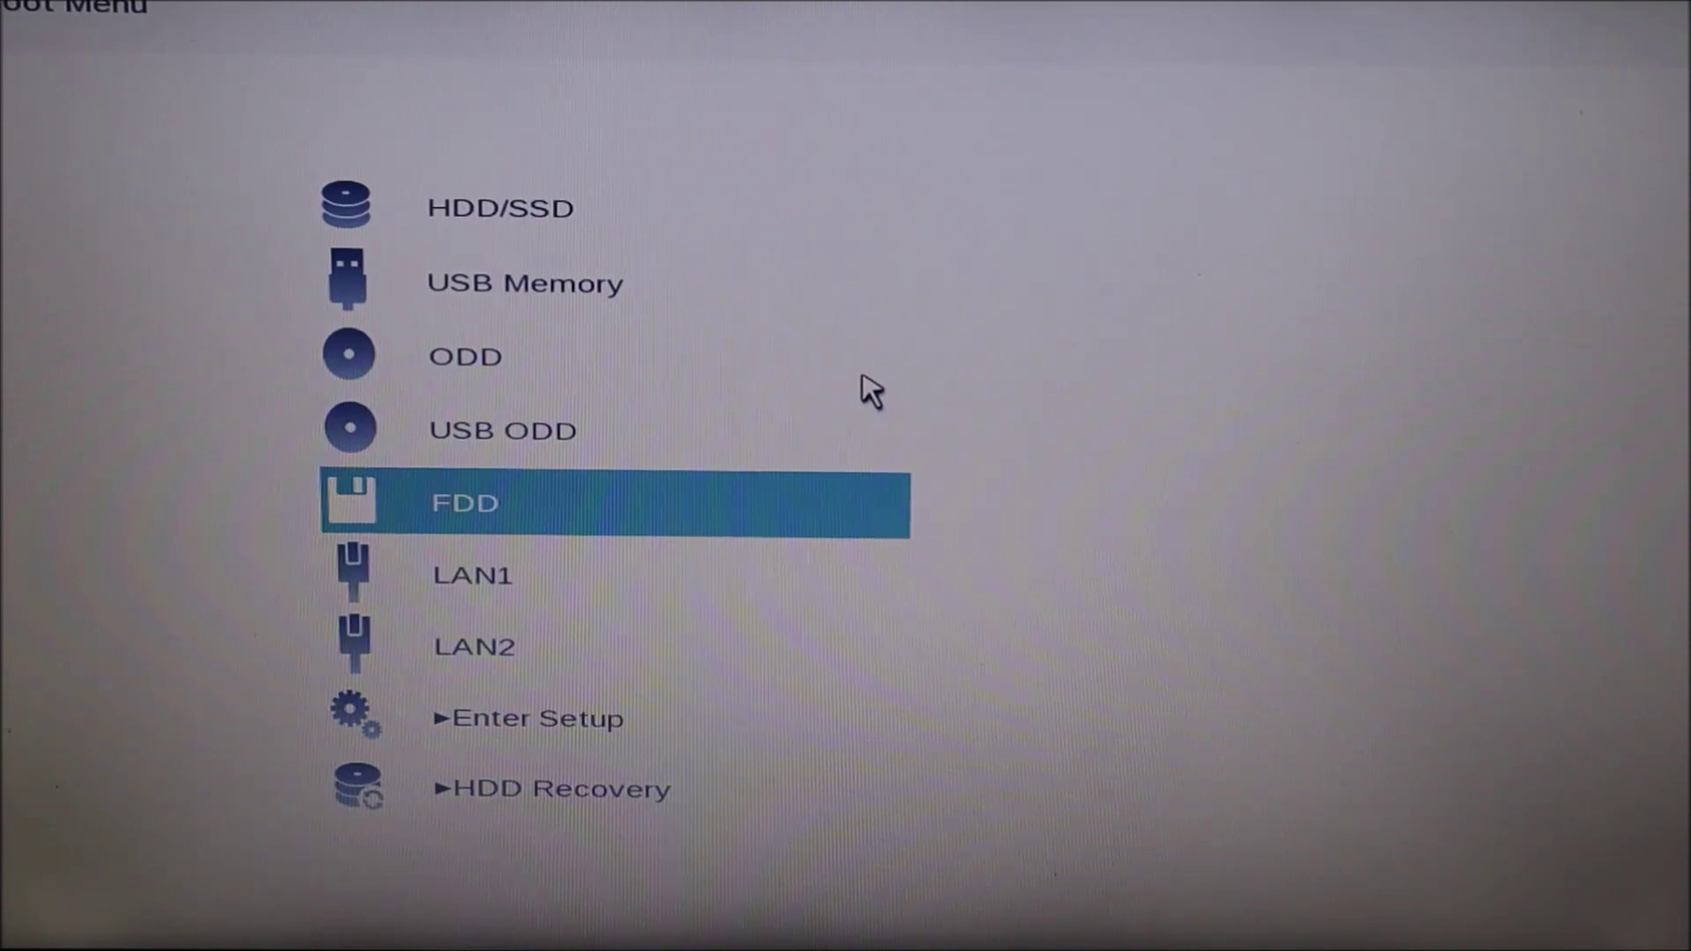
key(Down)
key(Down)
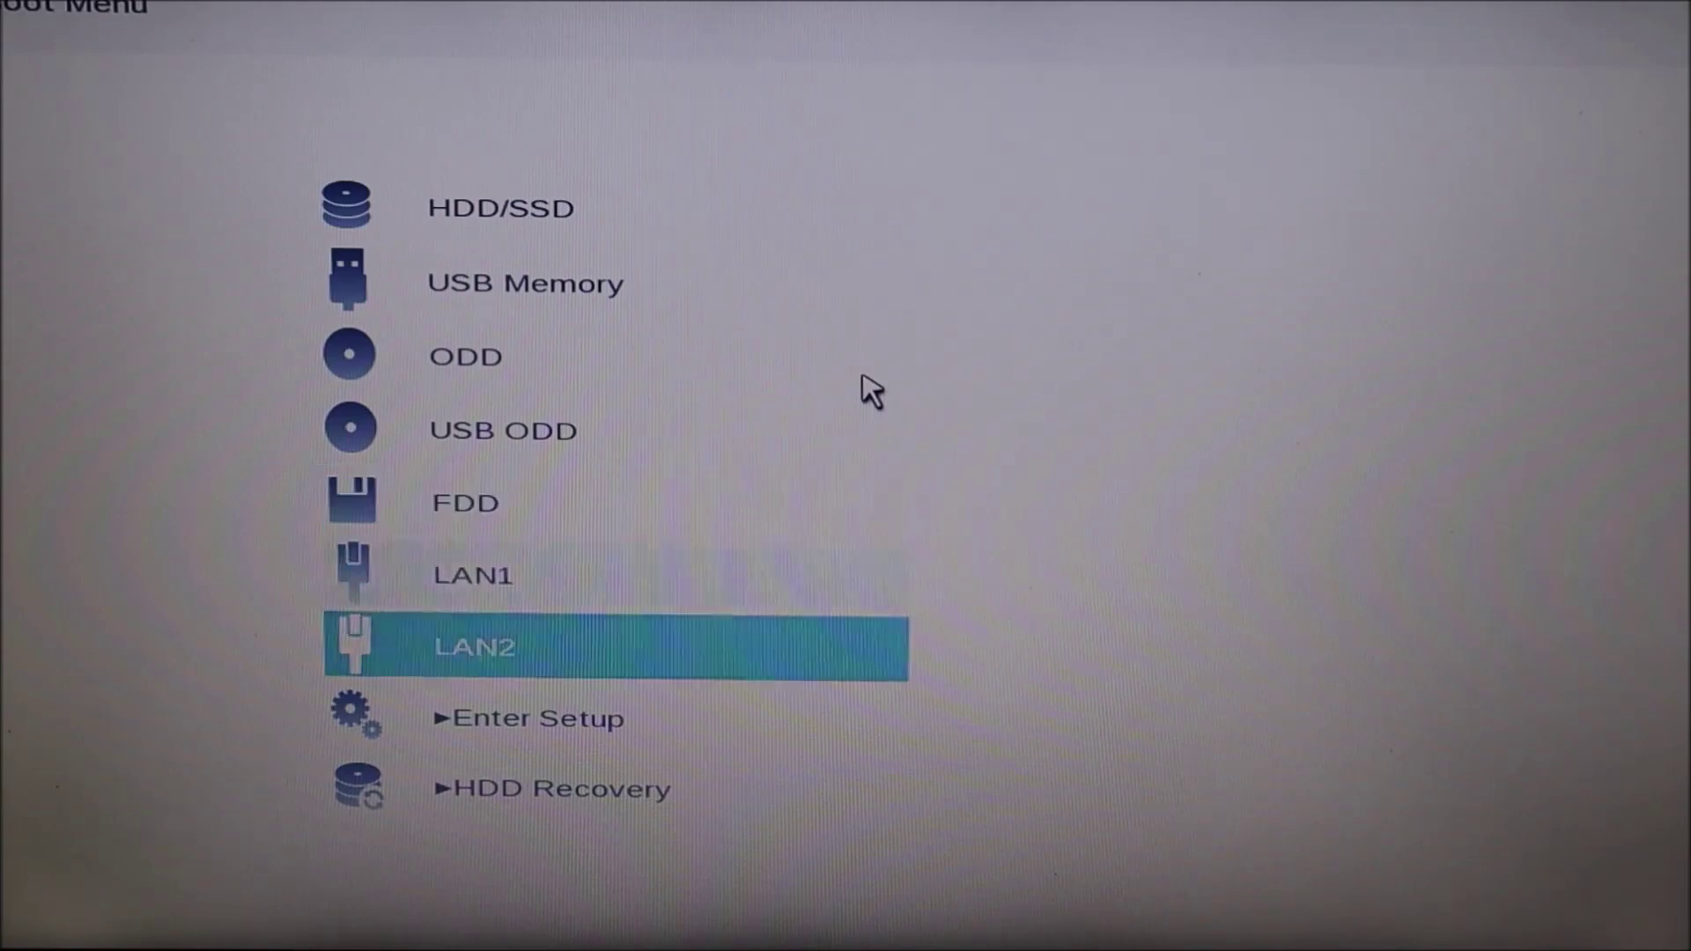
key(Down)
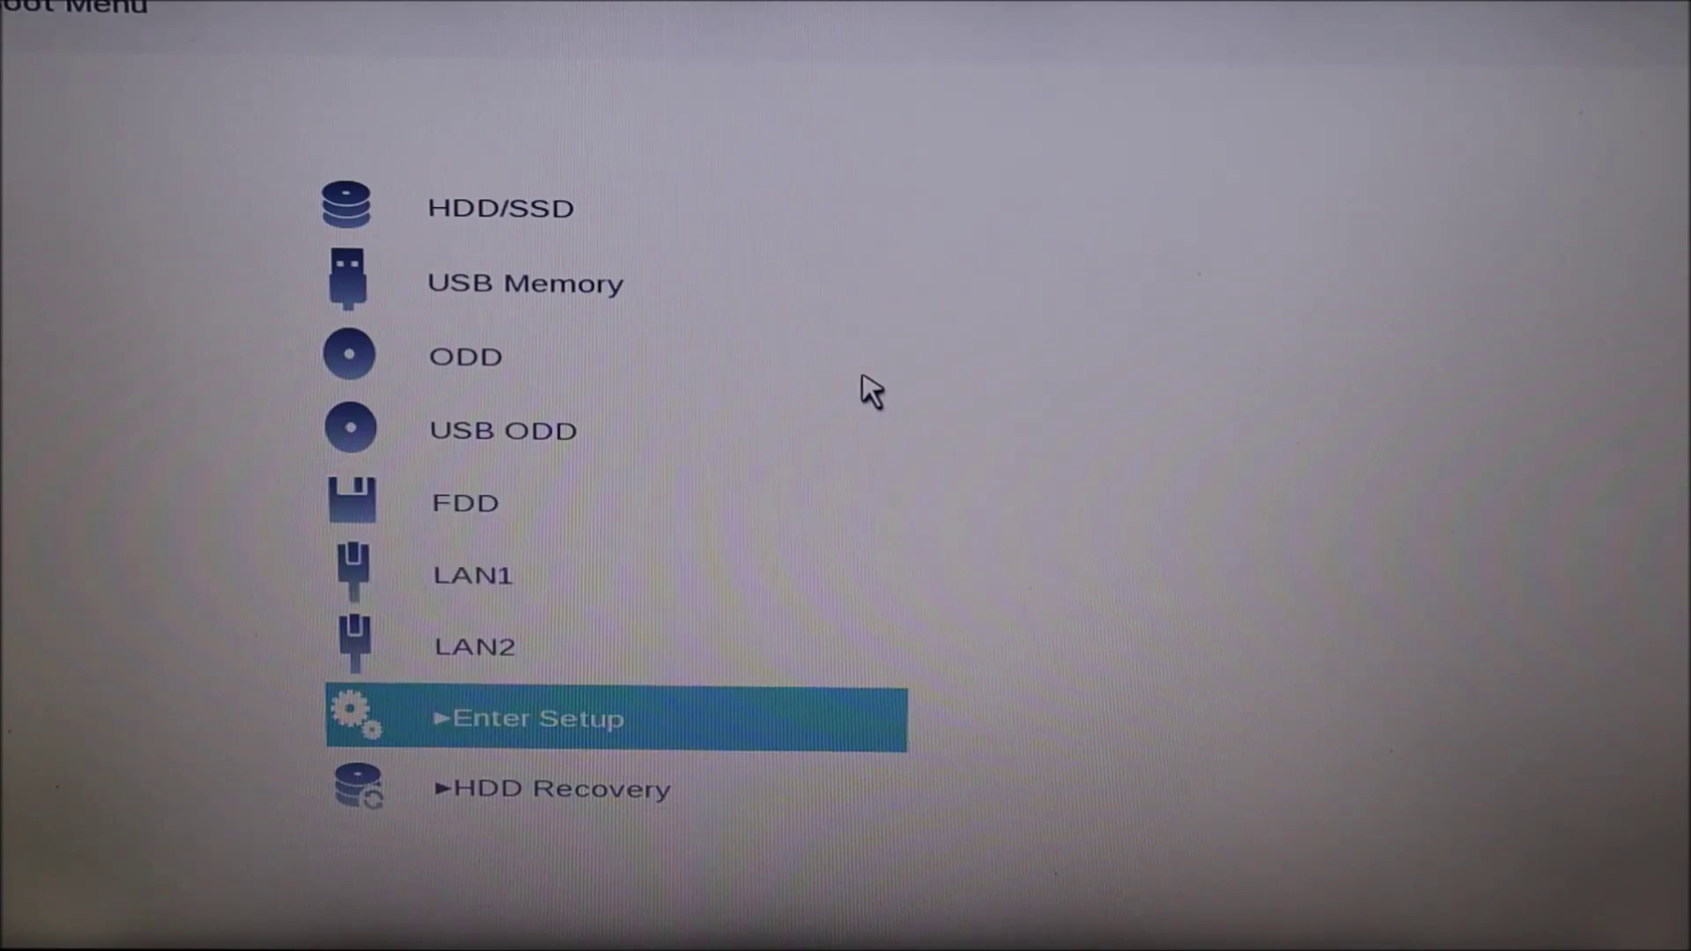
key(Return)
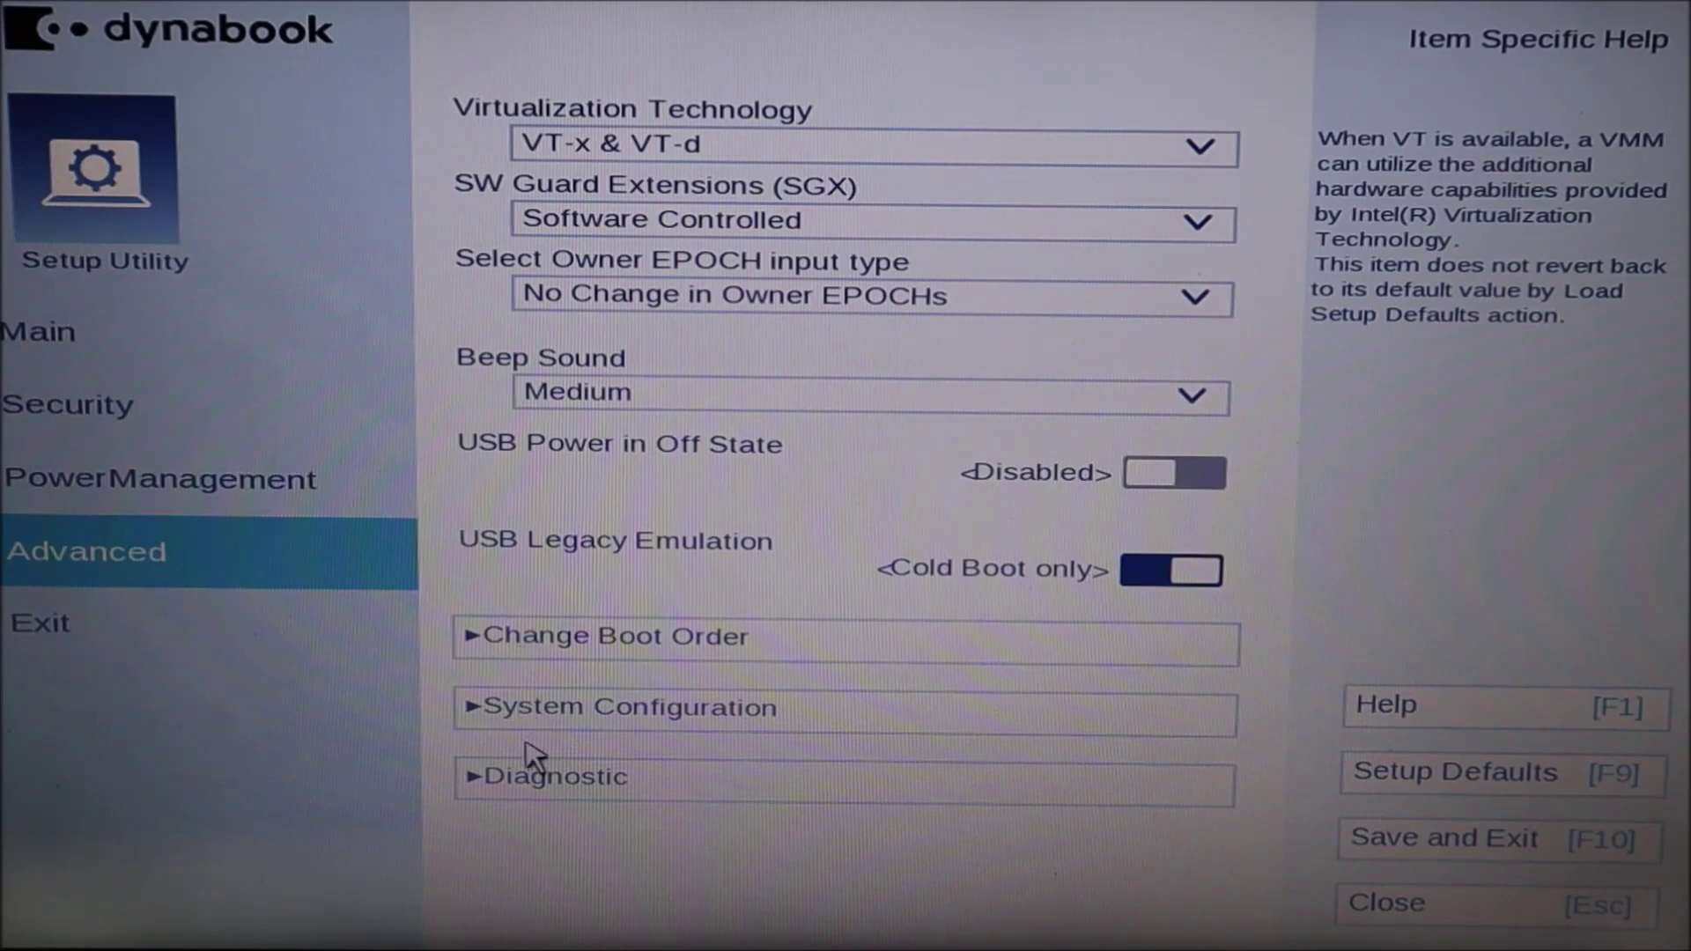
Launch the Diagnostic Utility from the Advanced page, landing on HDD/SSD Test in Simple Mode
click(626, 780)
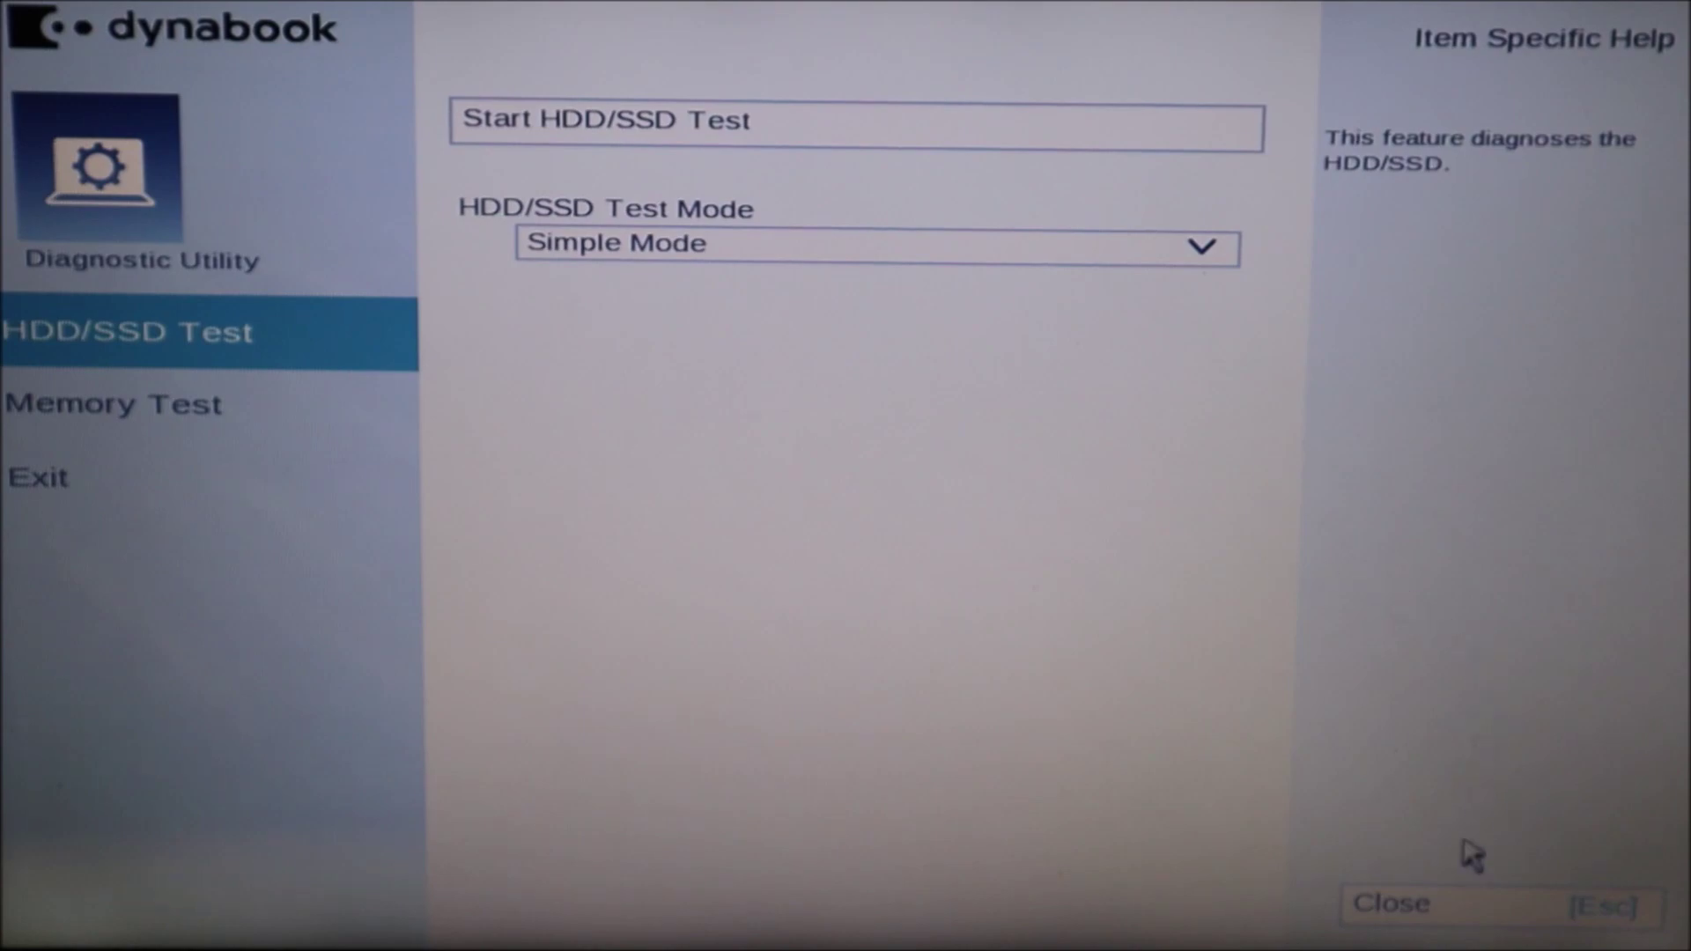
Exit the Diagnostic Utility and return to the Advanced settings page
click(1472, 905)
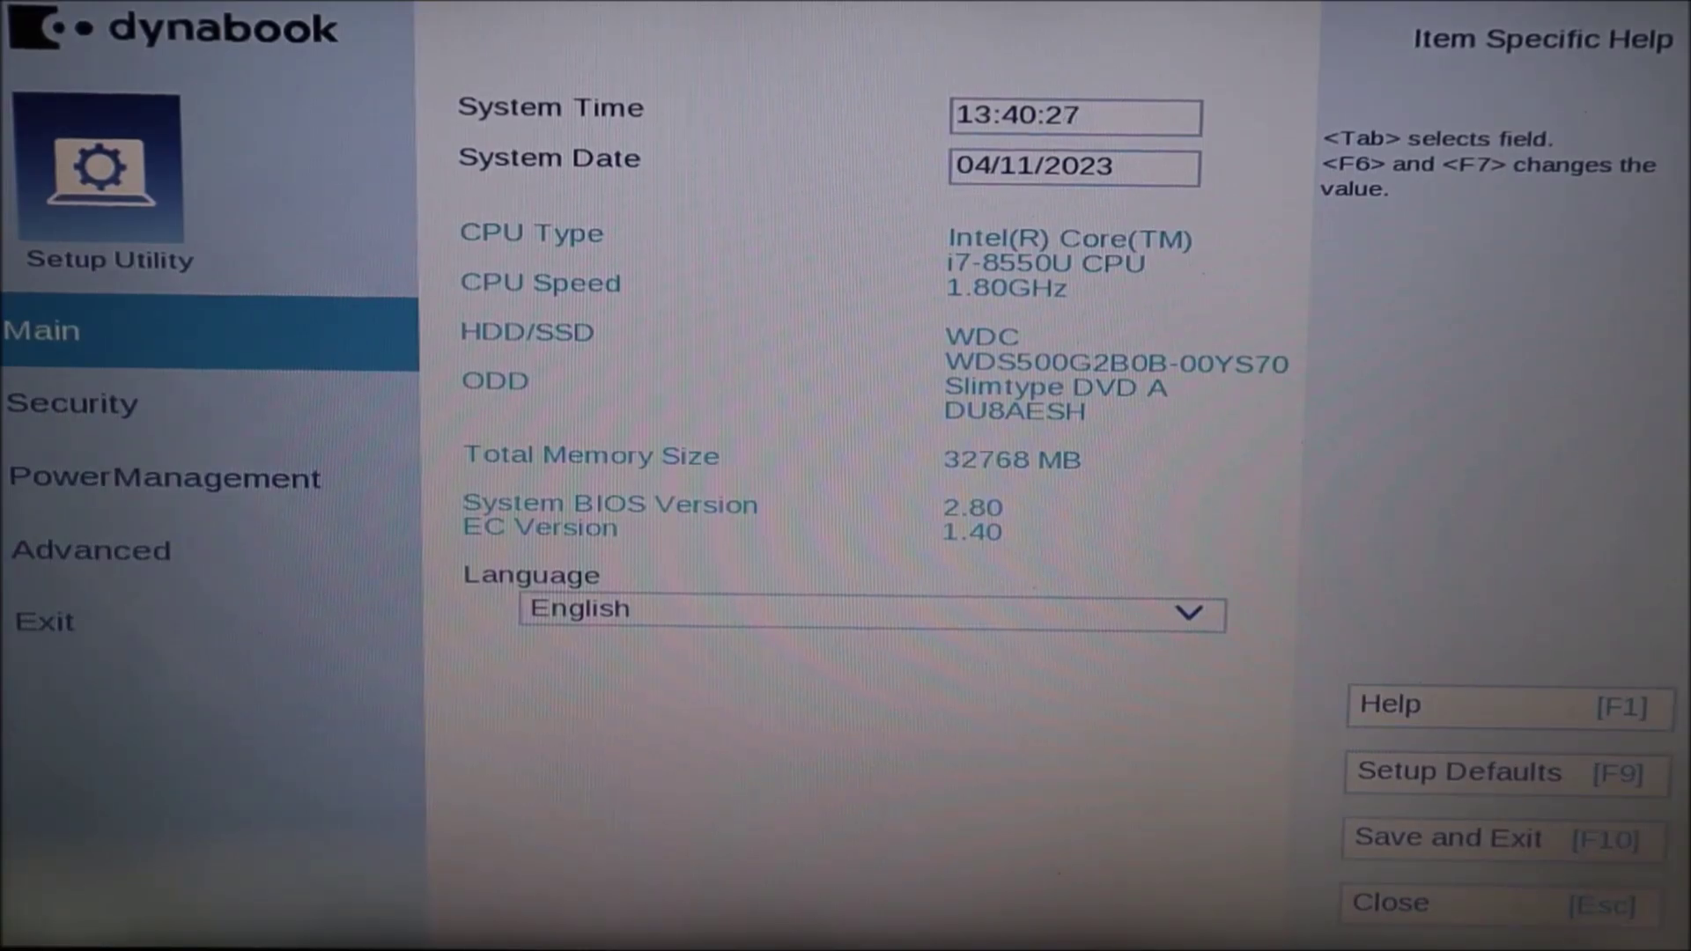
key(Down)
key(Down)
key(Down)
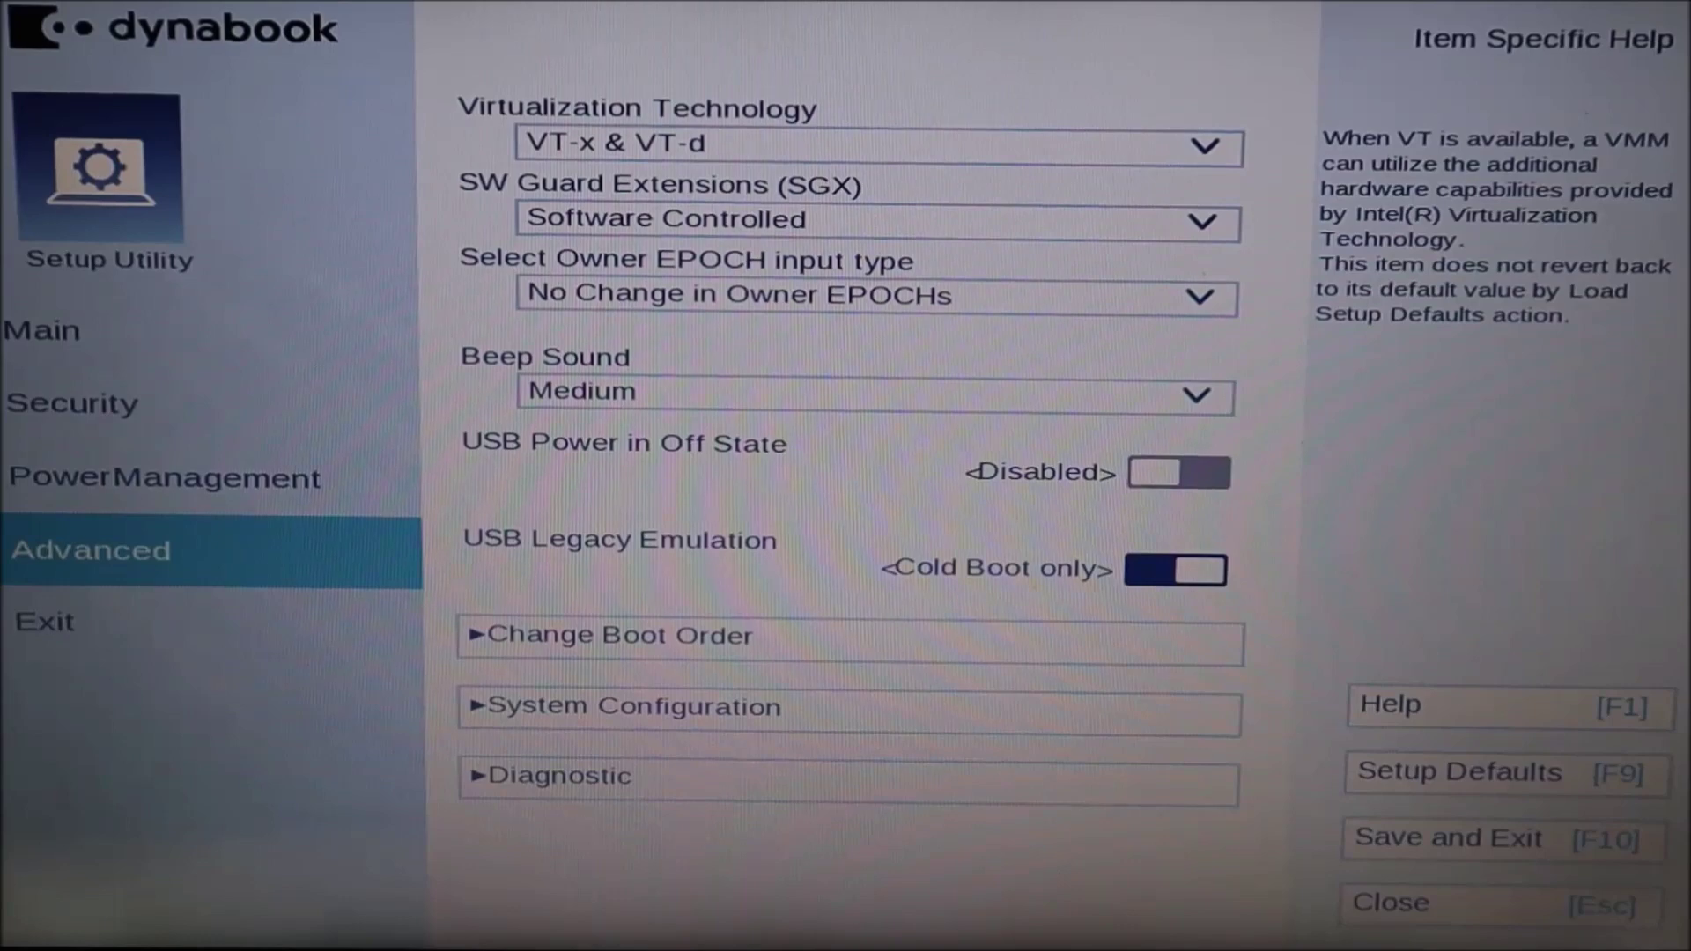
Enter the System Configuration submenu showing LAN, Bluetooth, camera and microphone settings
key(Return)
key(Down)
key(Down)
key(Down)
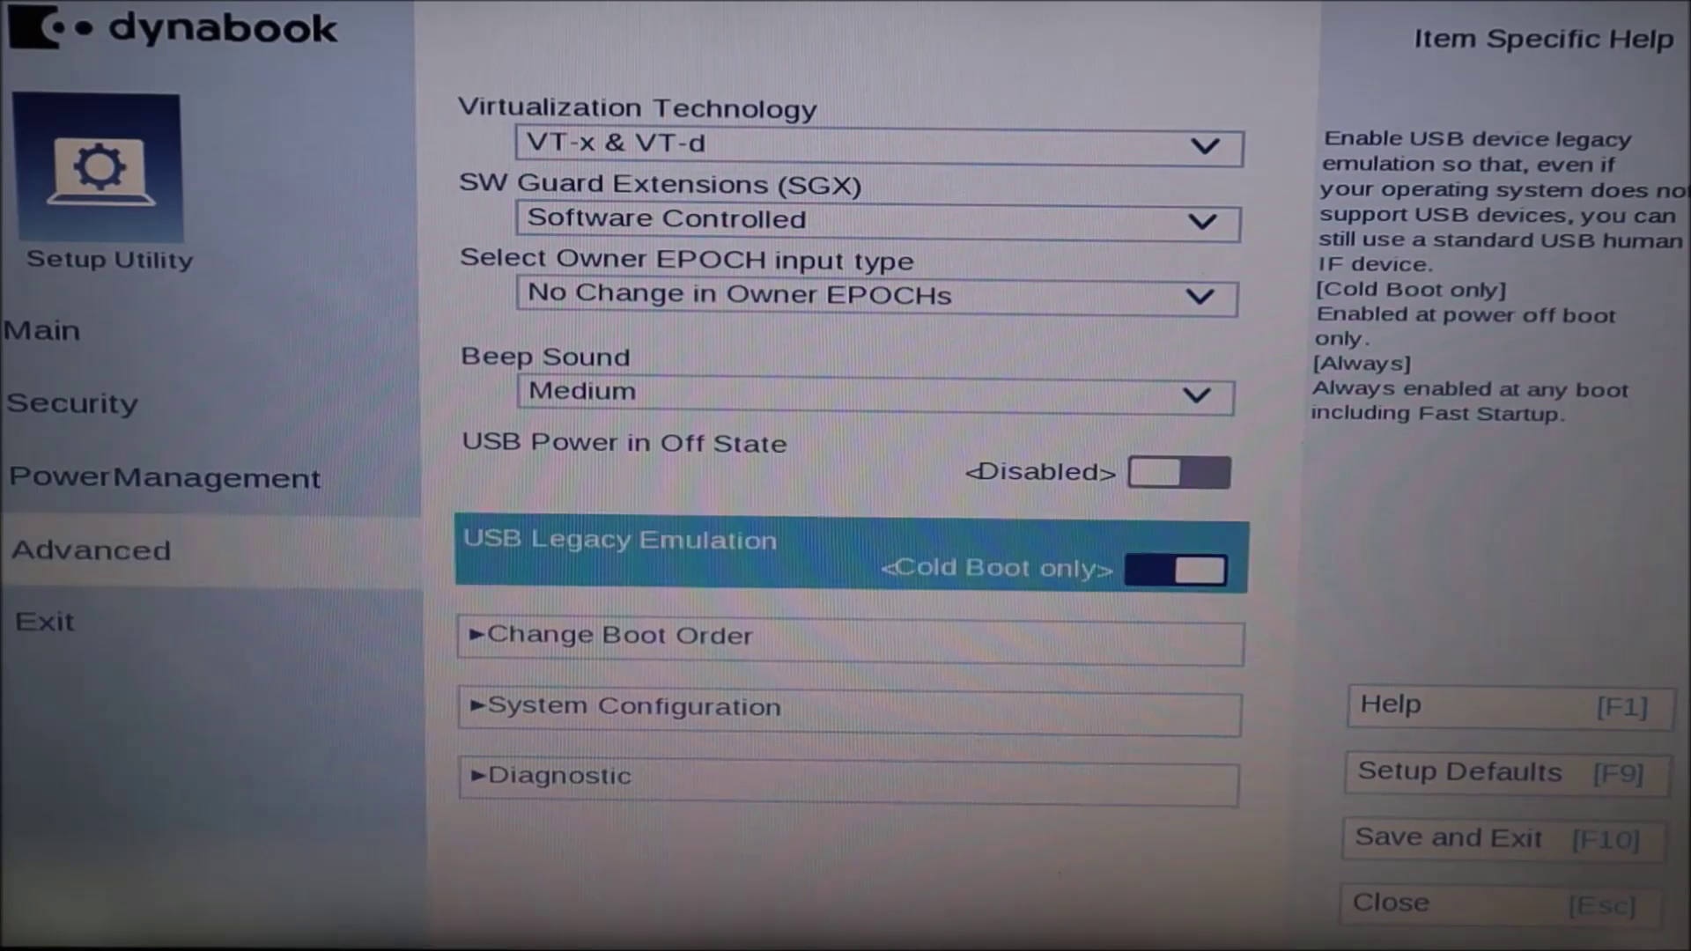
key(Down)
key(Down)
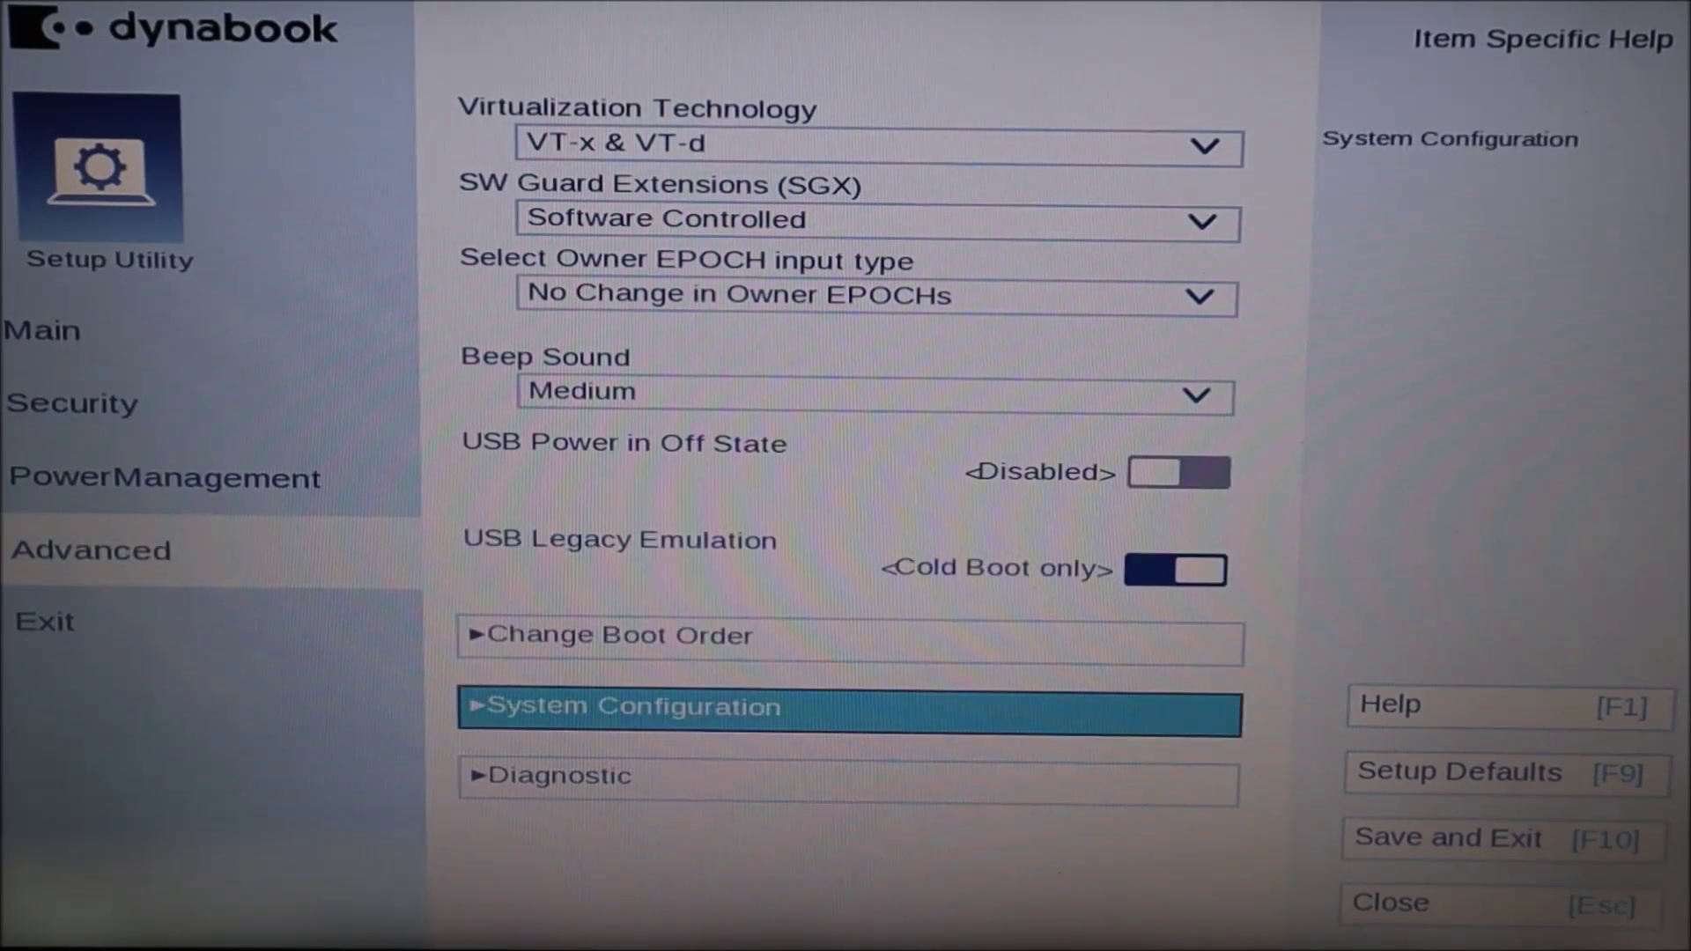
key(Return)
key(Down)
Check Boot Mode (UEFI Boot) in System Configuration, then view the Security page's Secure Boot setting
key(Down)
key(Down)
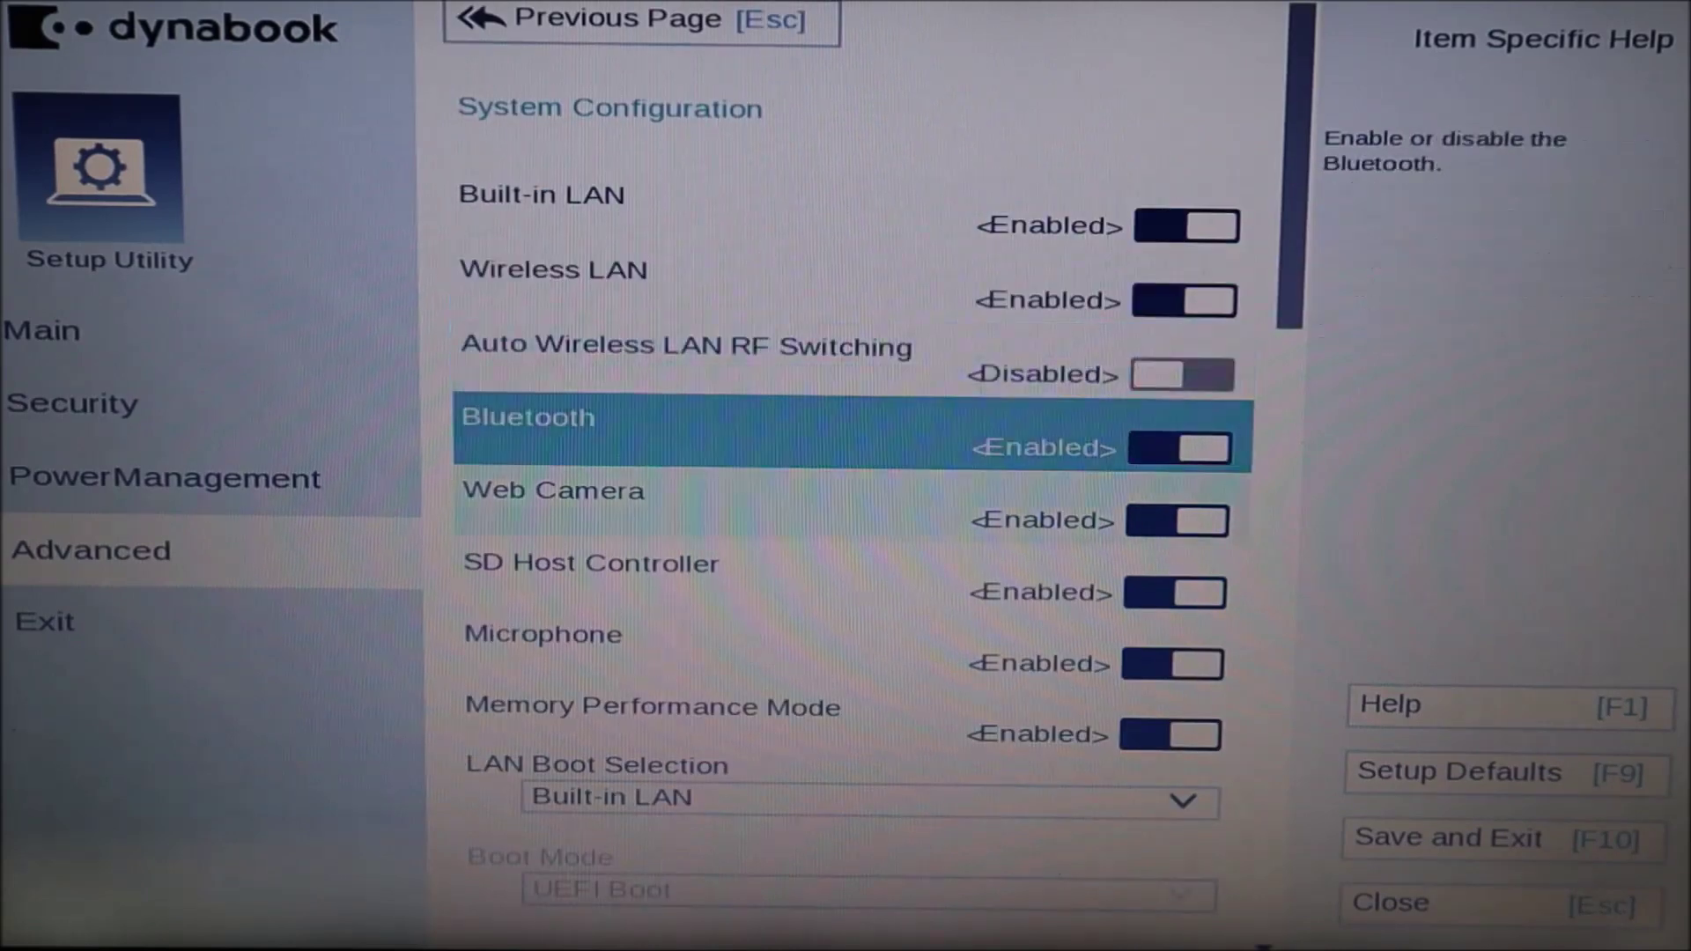
key(Down)
key(Down)
key(Down)
key(Down)
key(Down)
key(Down)
key(Down)
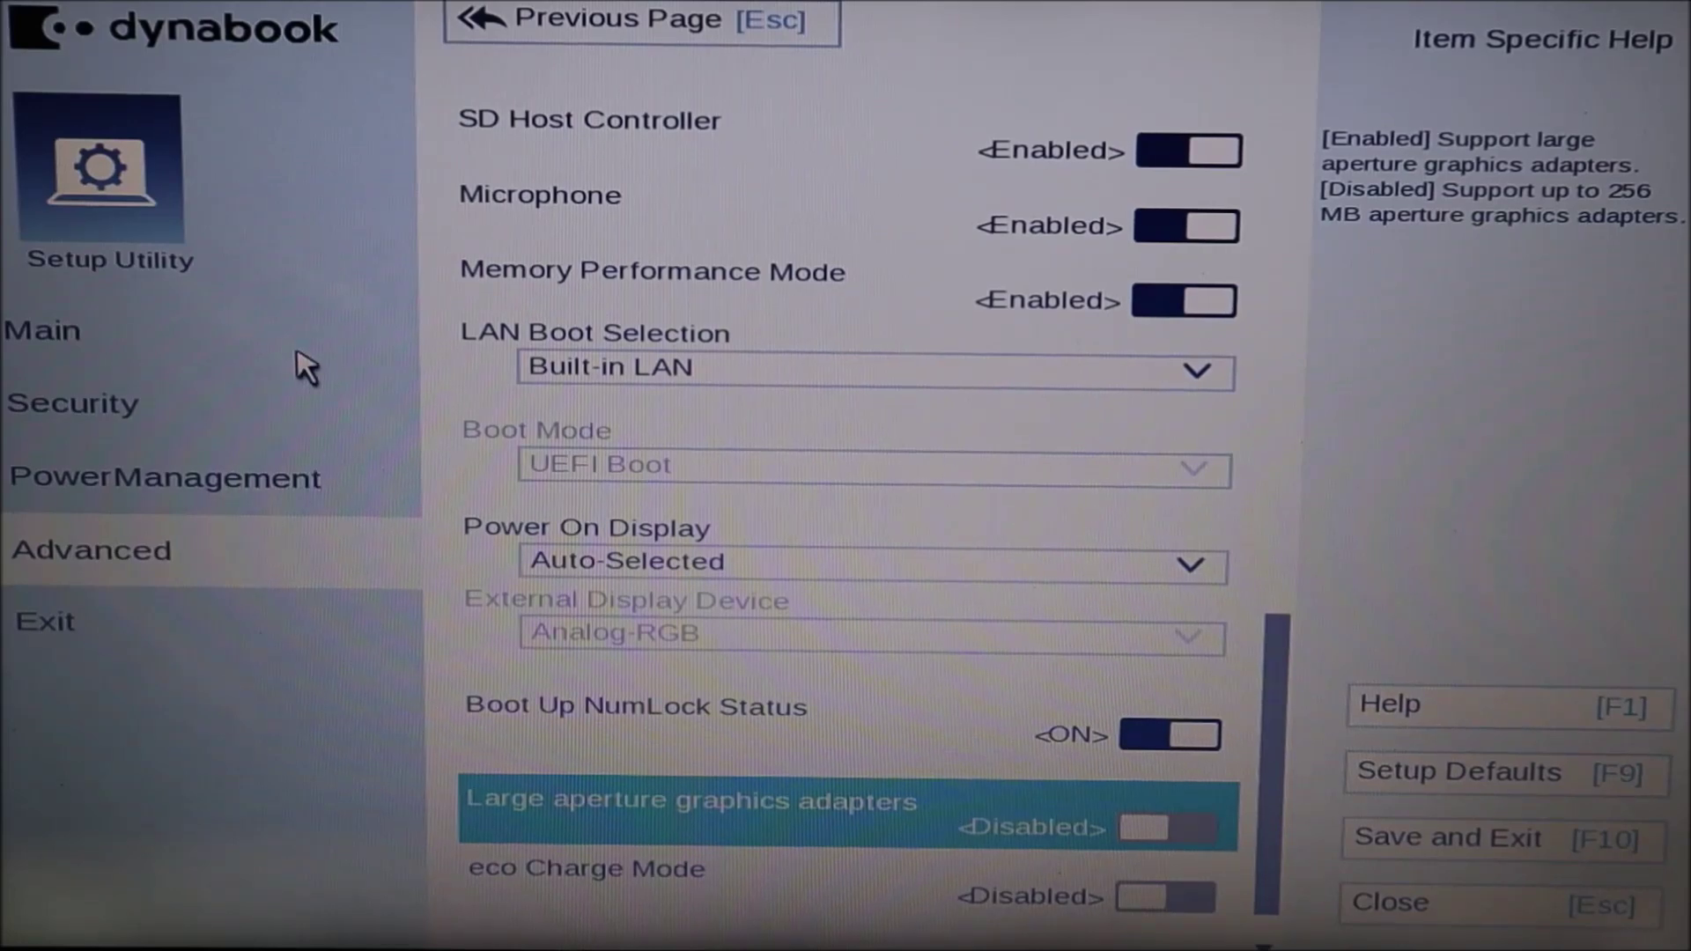
scroll(792, 555, up, 1)
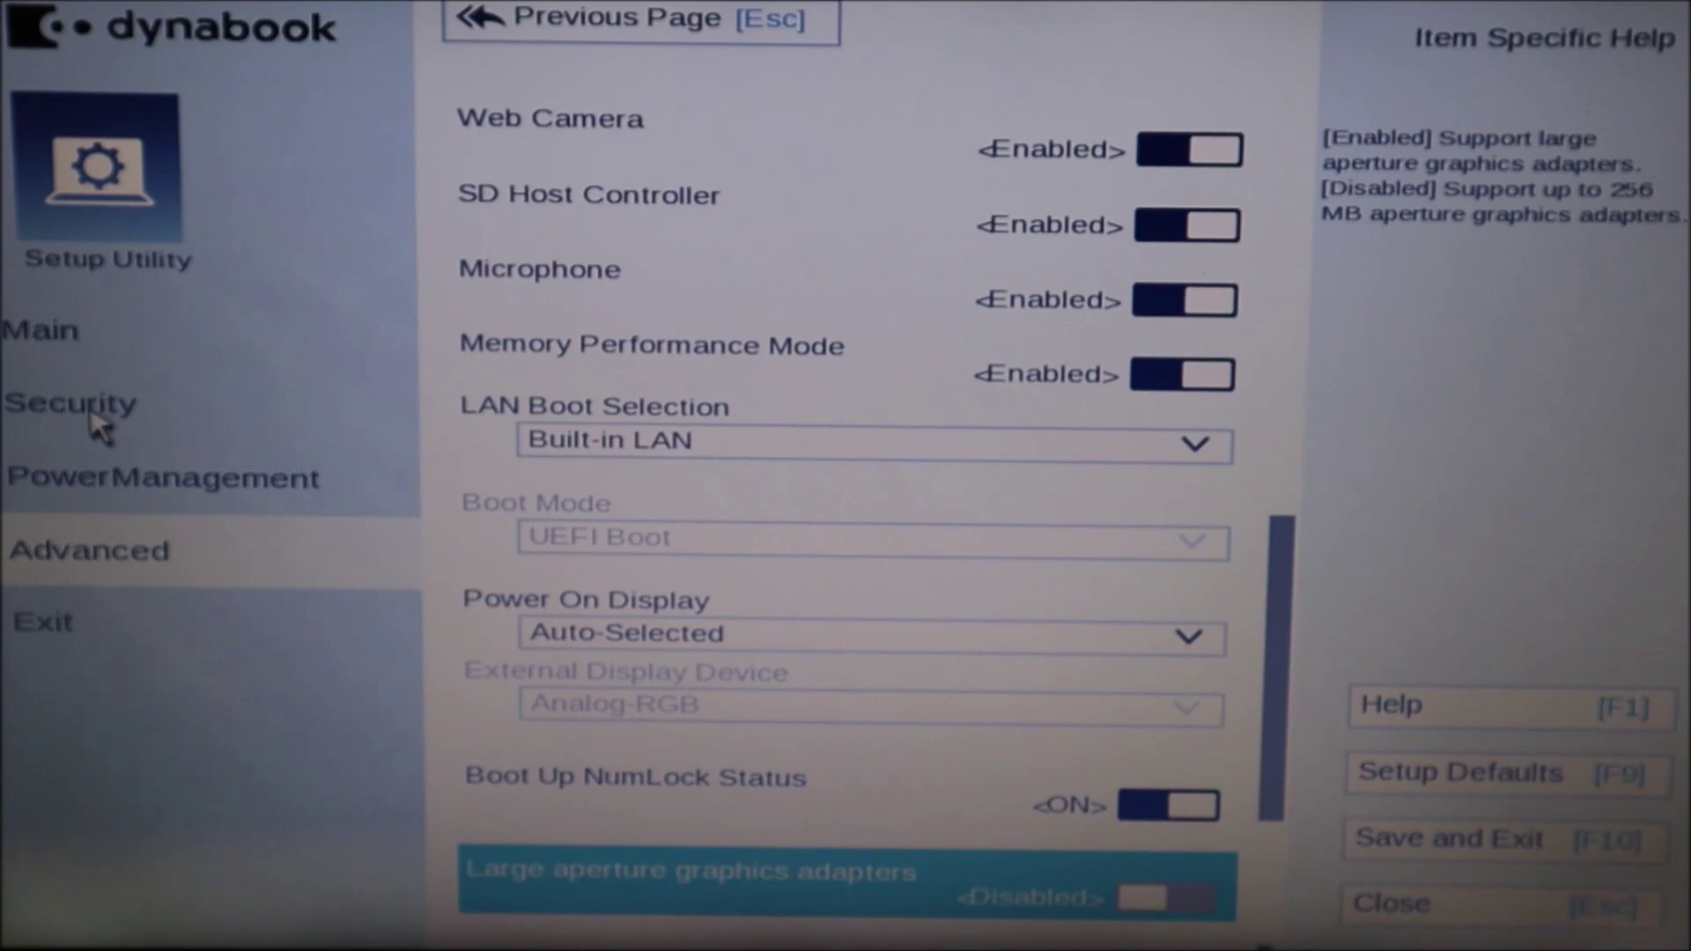
click(103, 423)
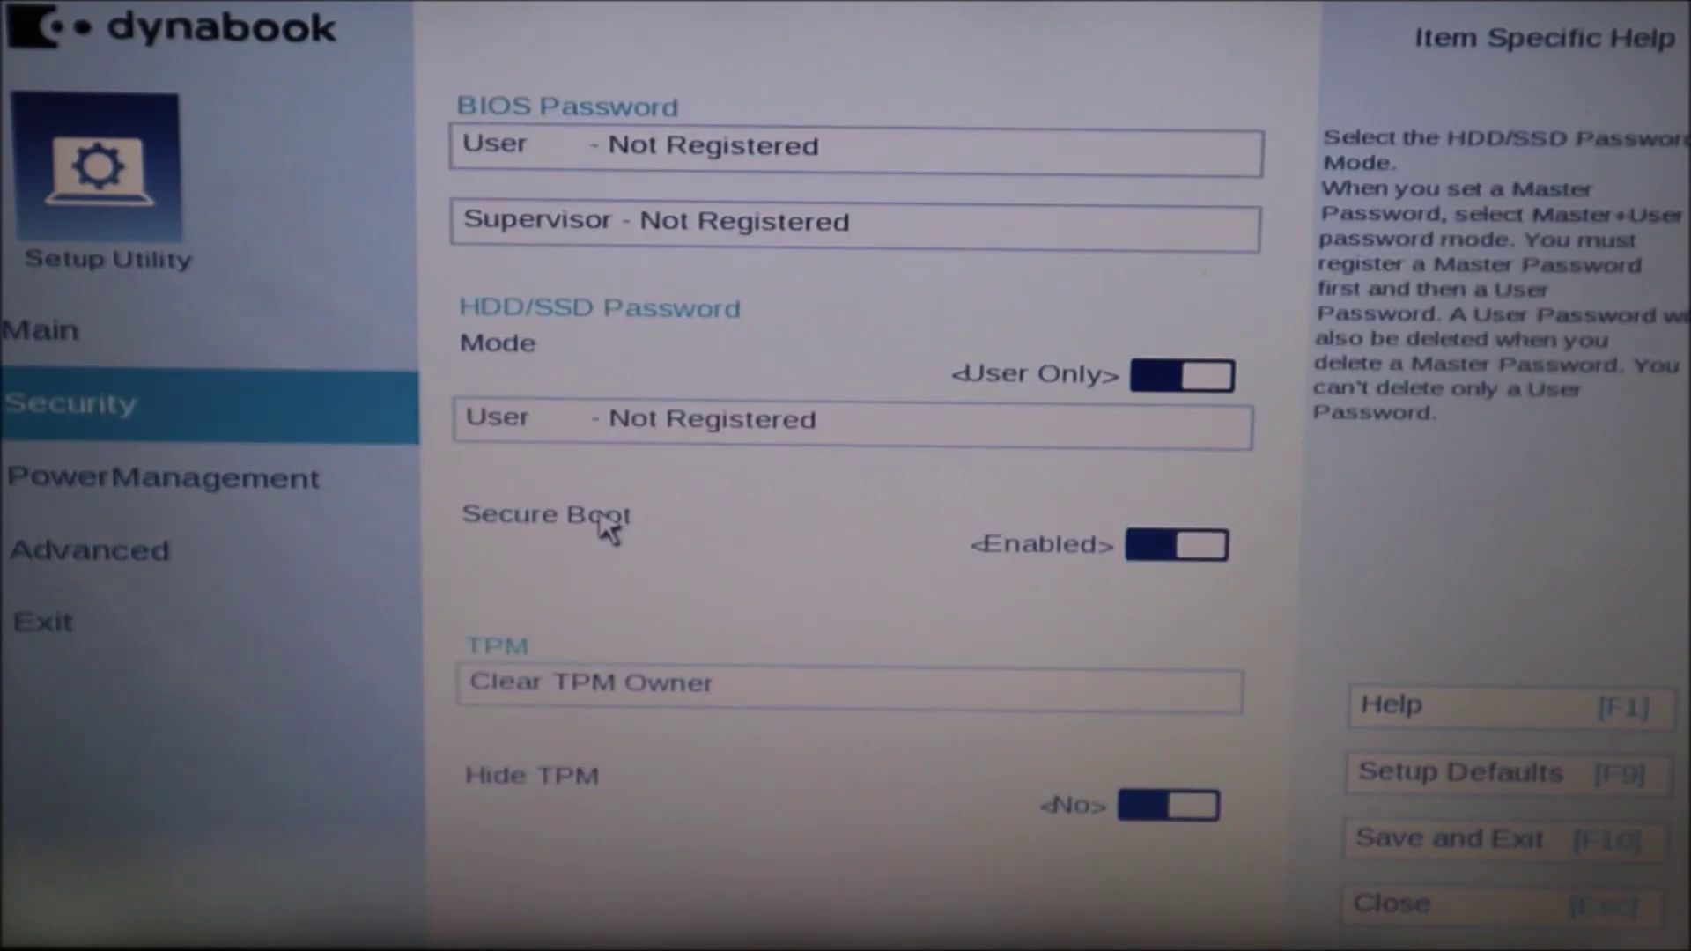